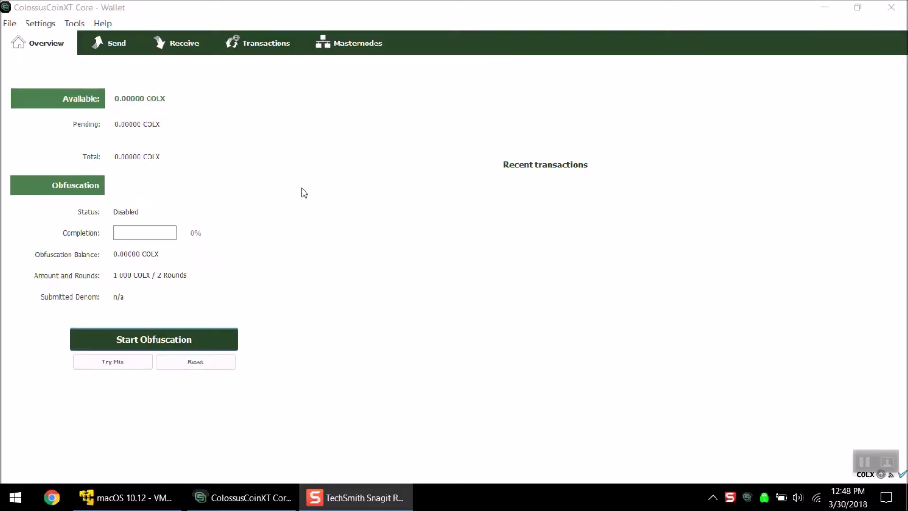
# - Open Settings > Encrypt Wallet and enter the new passphrase in both passphrase fields
pyautogui.click(262, 150)
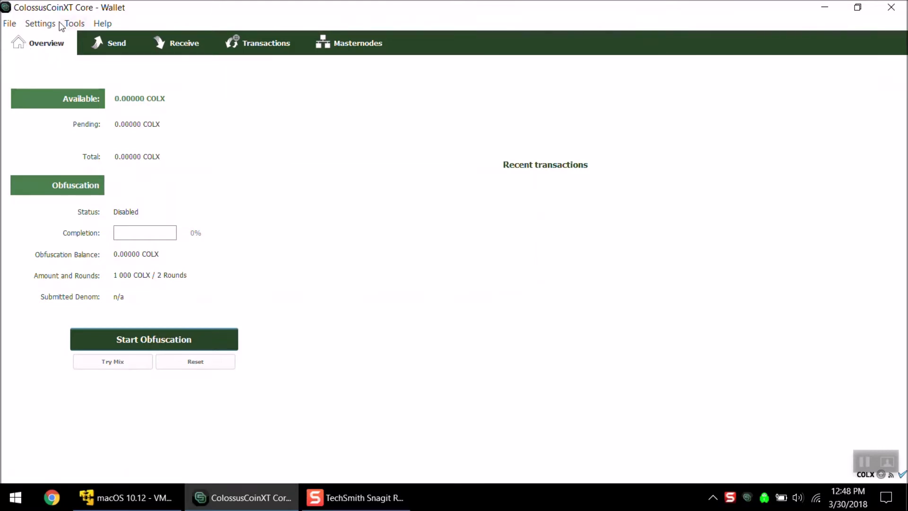
pyautogui.click(42, 23)
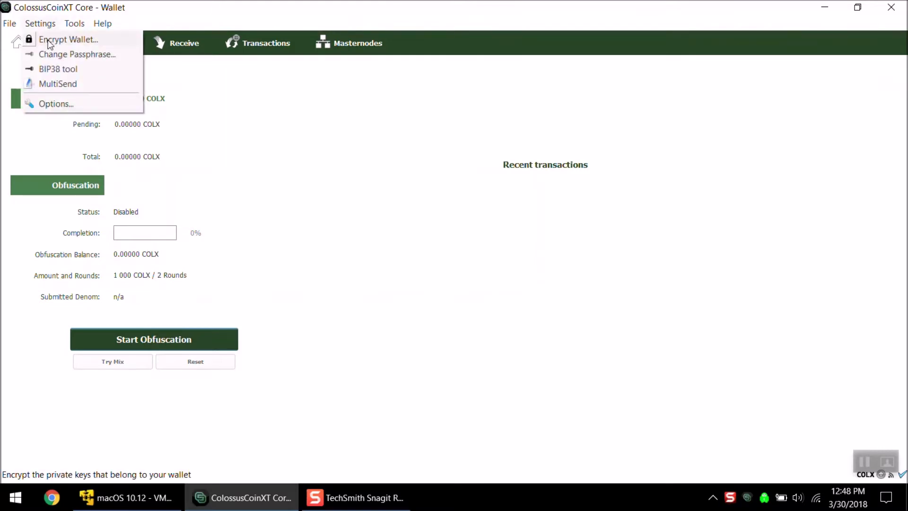
pyautogui.click(48, 40)
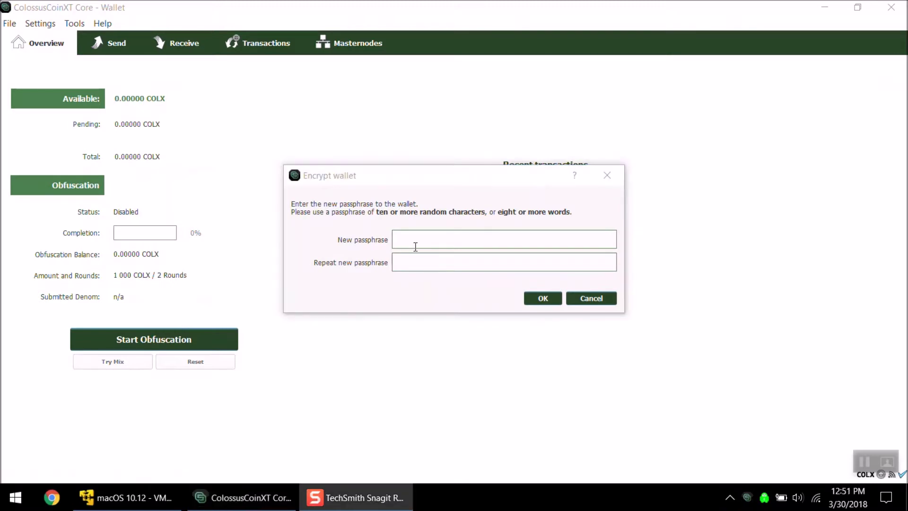
pyautogui.click(415, 246)
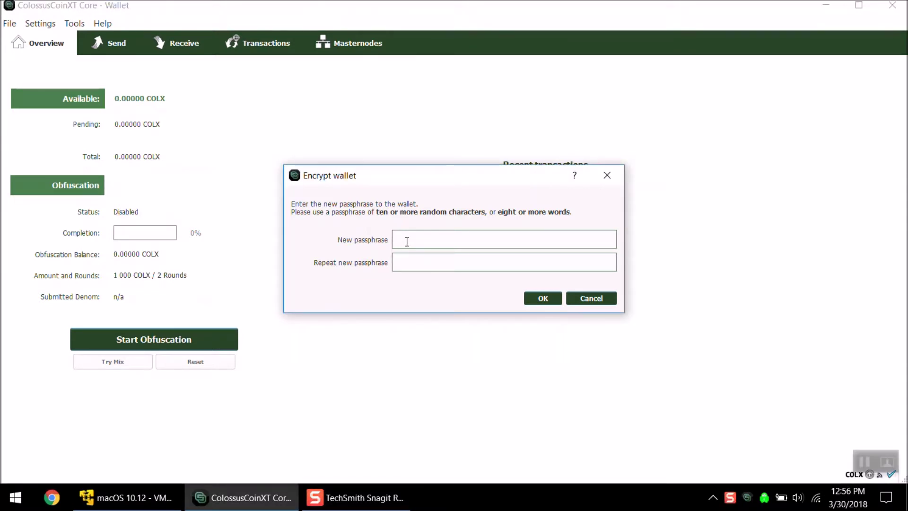
pyautogui.write('••••••••••••••••••••••')
pyautogui.press('Tab')
pyautogui.write('••••••••••••••••••')
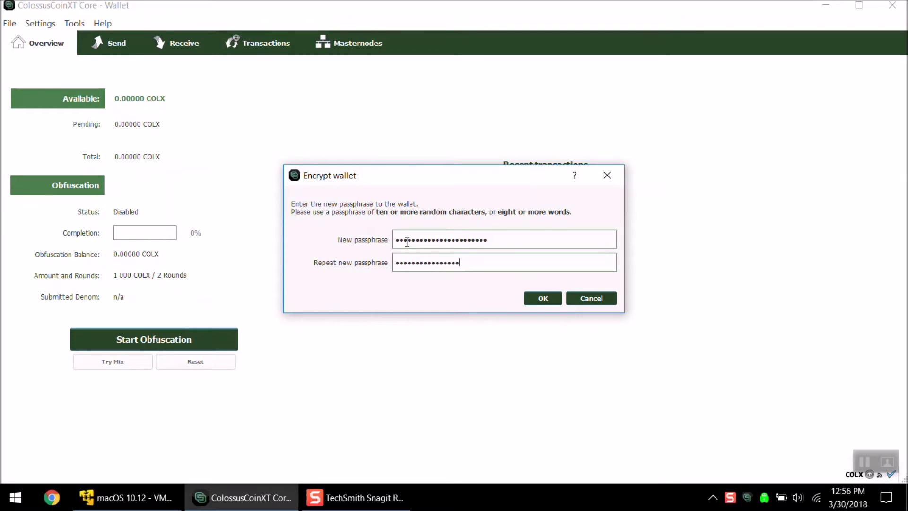
pyautogui.write('••••')
# - Confirm encrypting the wallet and acknowledge the Wallet encrypted notice so the app closes
pyautogui.click(542, 298)
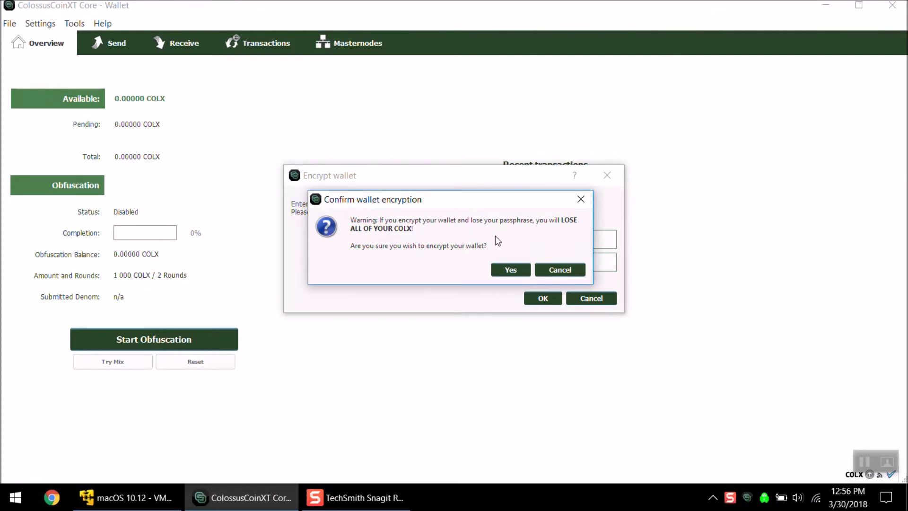
pyautogui.click(507, 271)
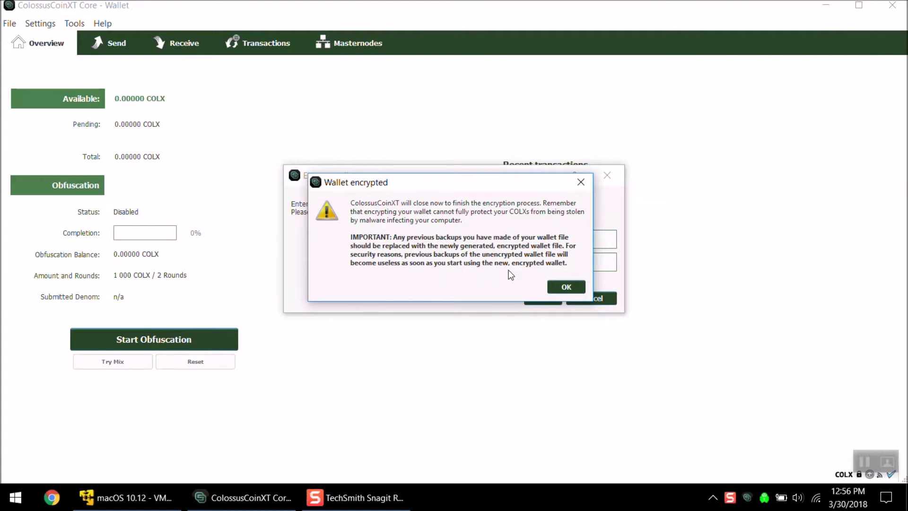
pyautogui.click(565, 287)
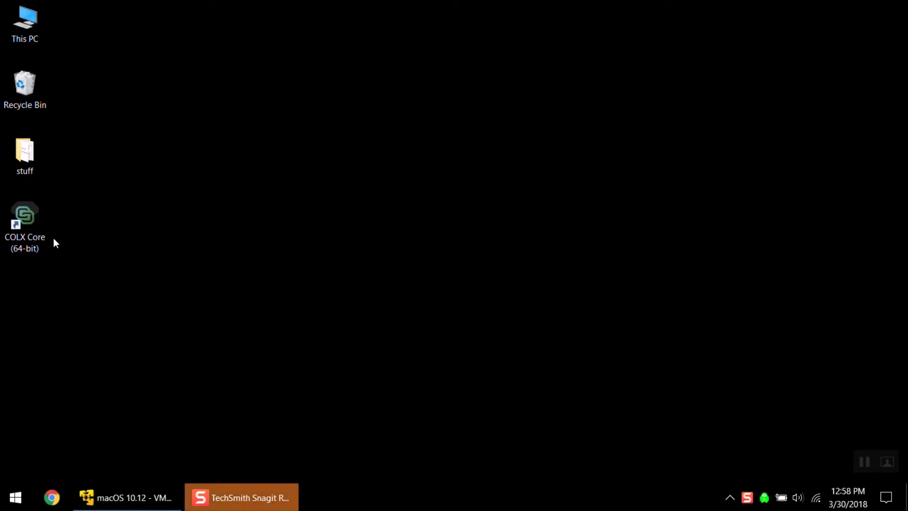
# - Relaunch COLX Core (64-bit) from the desktop icon and let it fully synchronize
pyautogui.doubleClick(33, 223)
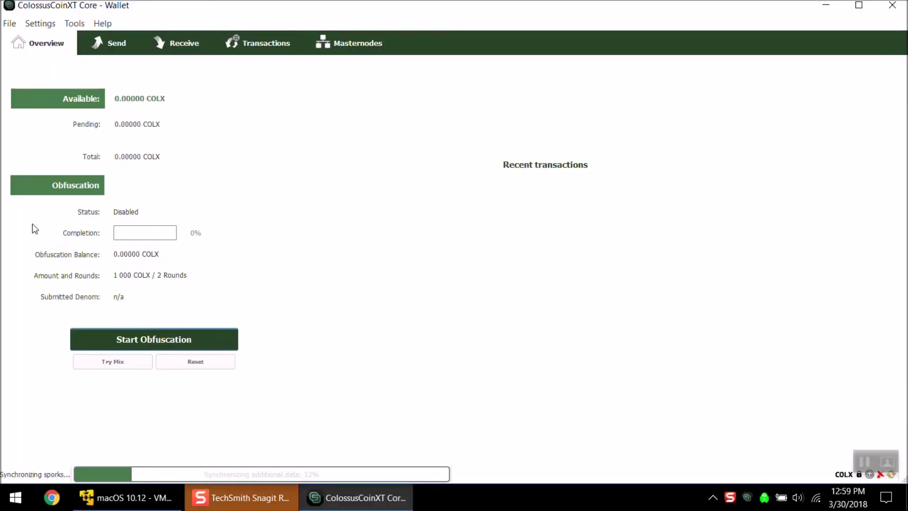
pyautogui.press('alt')
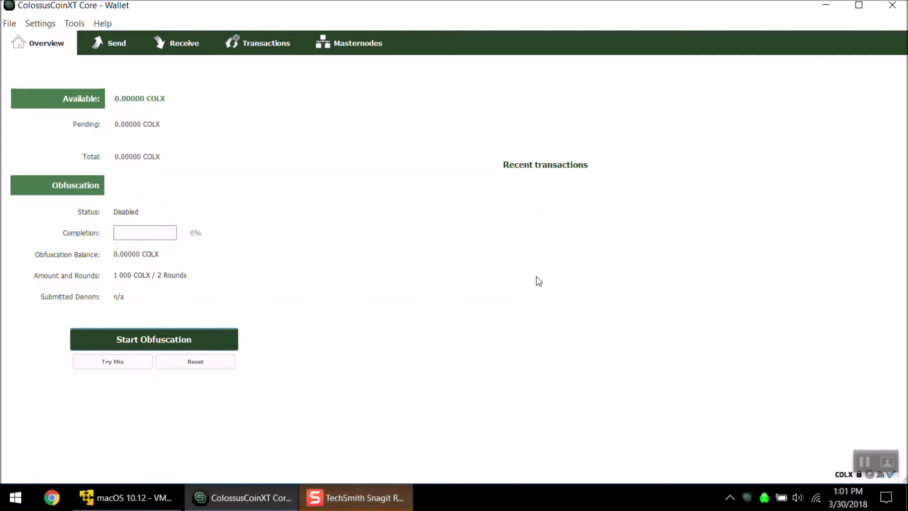
pyautogui.hotkey('shift', 'F10')
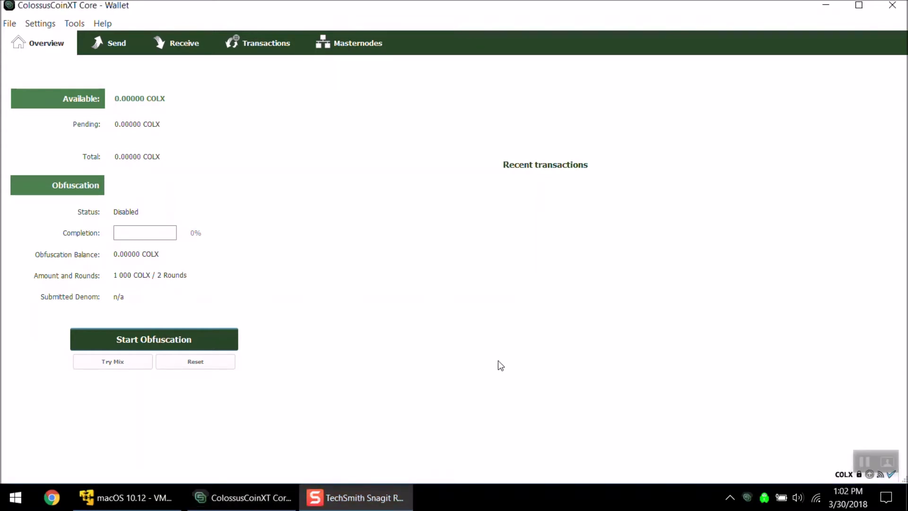
# - Unlock the wallet with its passphrase for anonymization and staking only
pyautogui.click(44, 25)
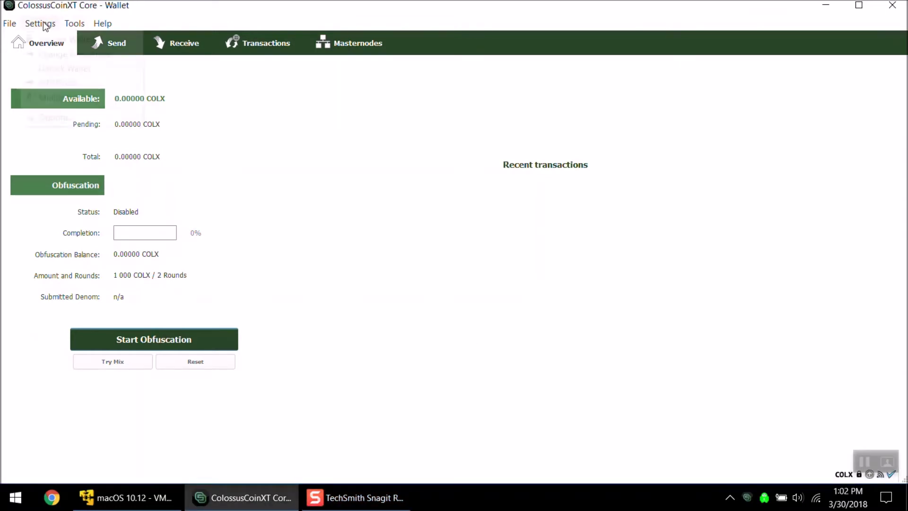
pyautogui.click(55, 69)
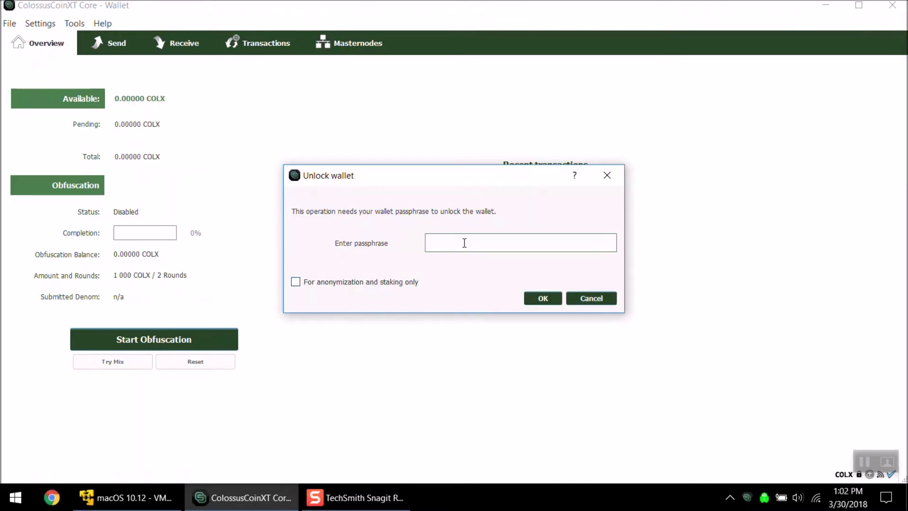
pyautogui.write('**********************')
pyautogui.click(334, 280)
pyautogui.click(544, 302)
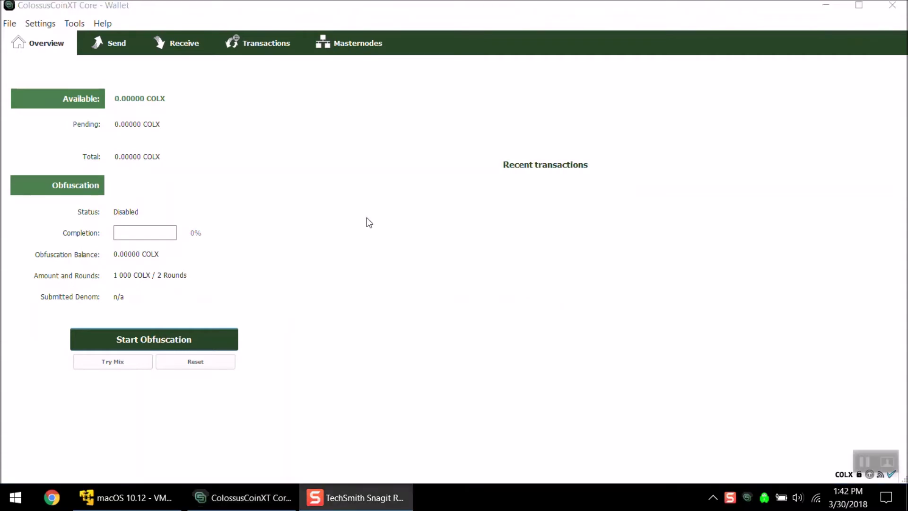
pyautogui.click(40, 23)
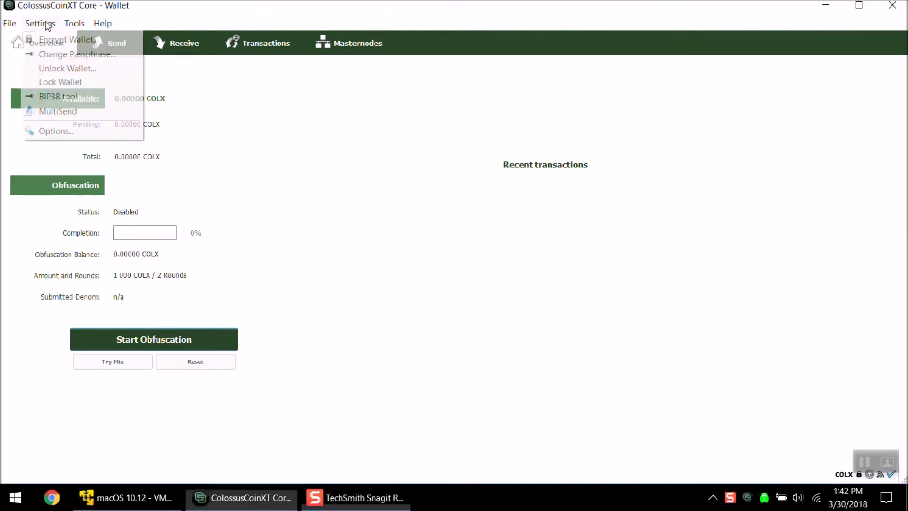
pyautogui.click(361, 116)
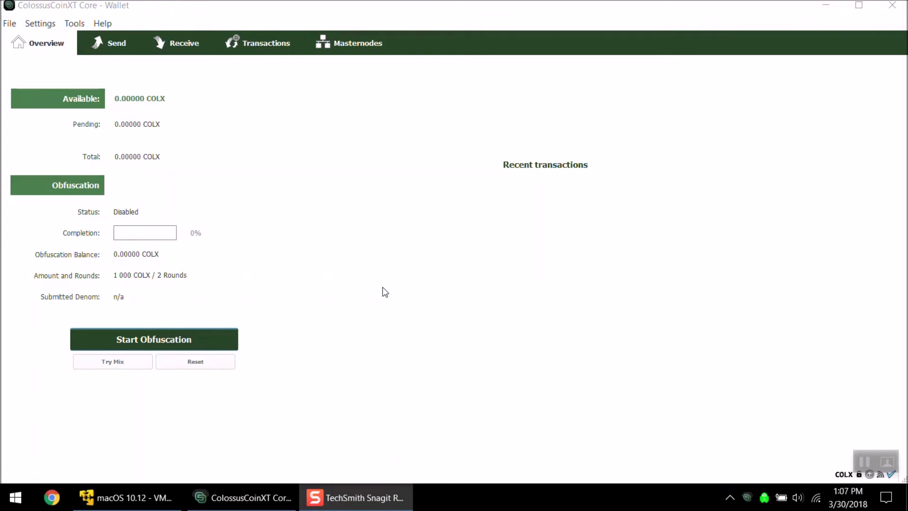
pyautogui.click(156, 492)
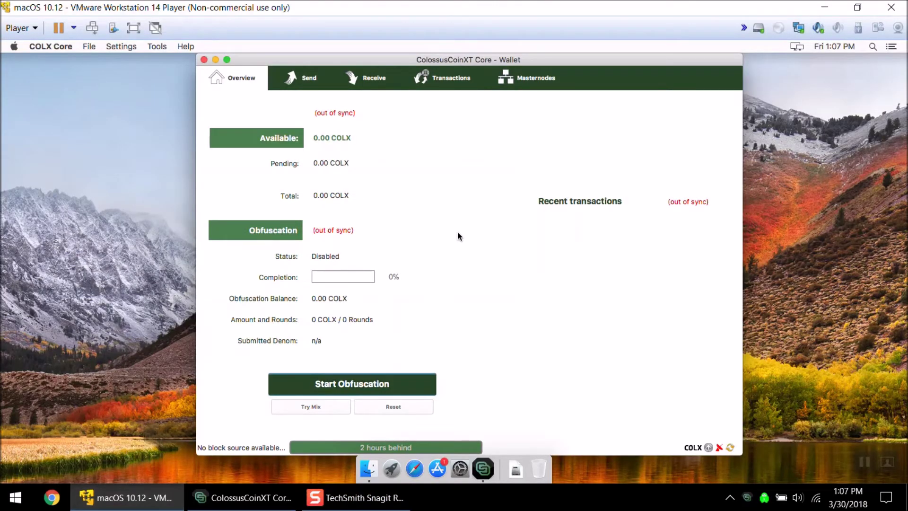
pyautogui.moveTo(394, 57); pyautogui.dragTo(411, 57)
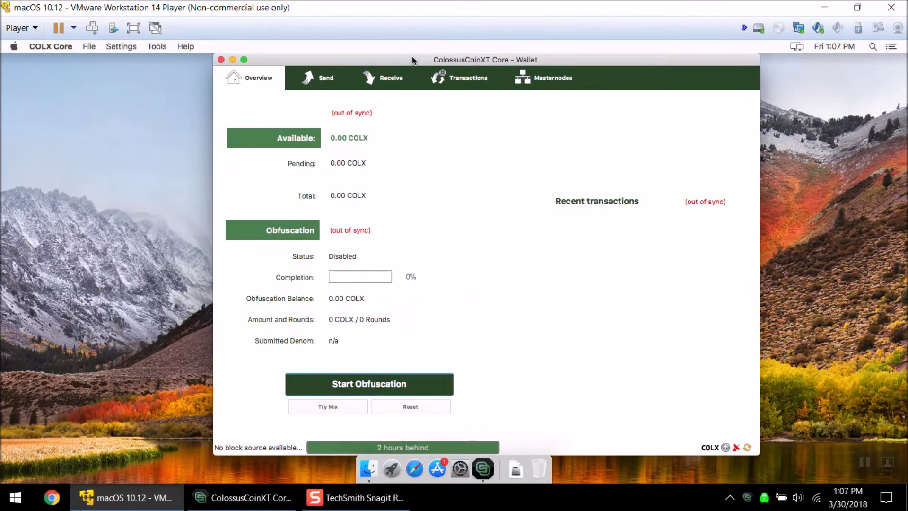
pyautogui.click(122, 47)
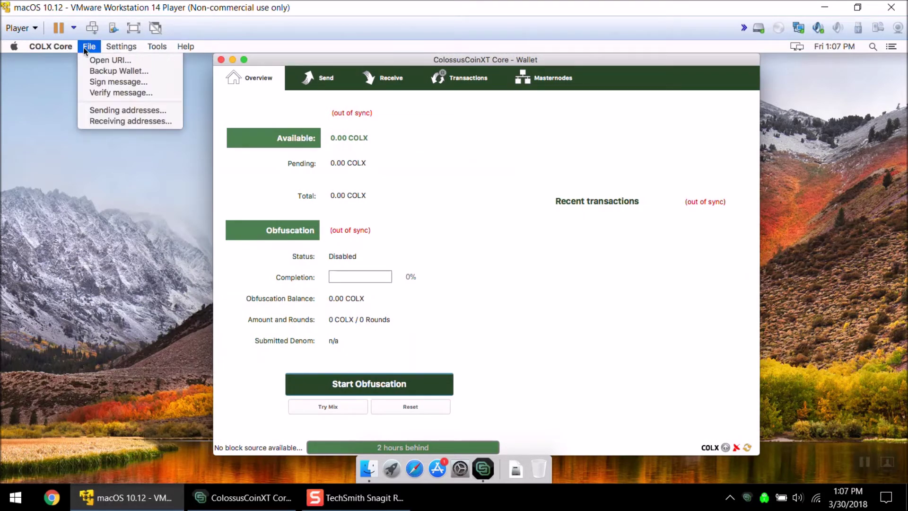
pyautogui.moveTo(372, 61); pyautogui.dragTo(356, 62)
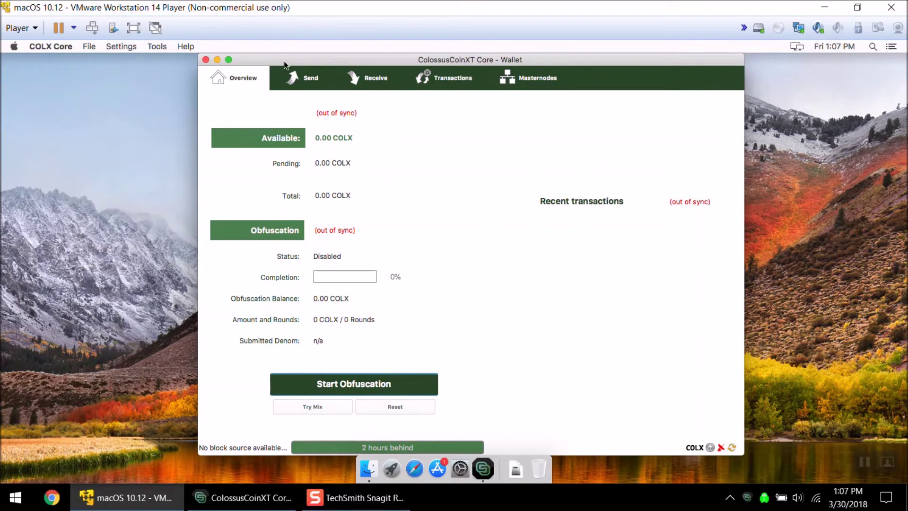
pyautogui.click(121, 47)
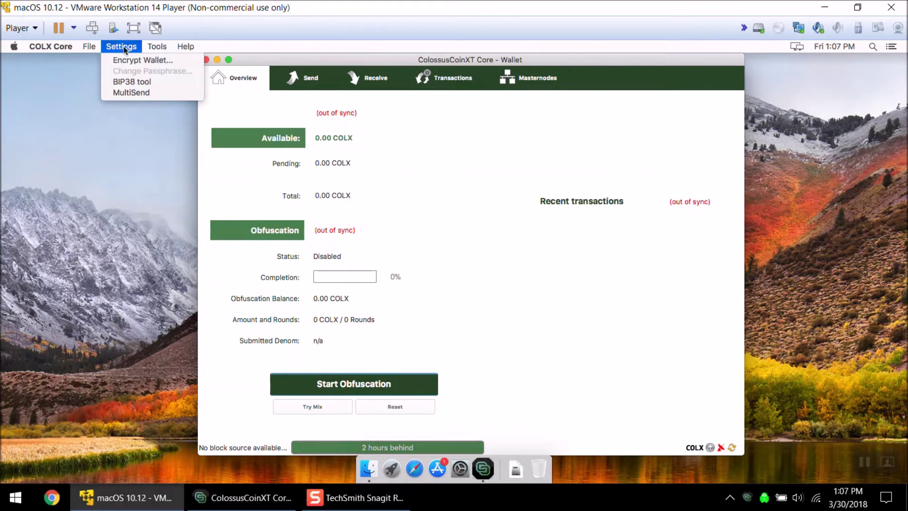
pyautogui.click(322, 58)
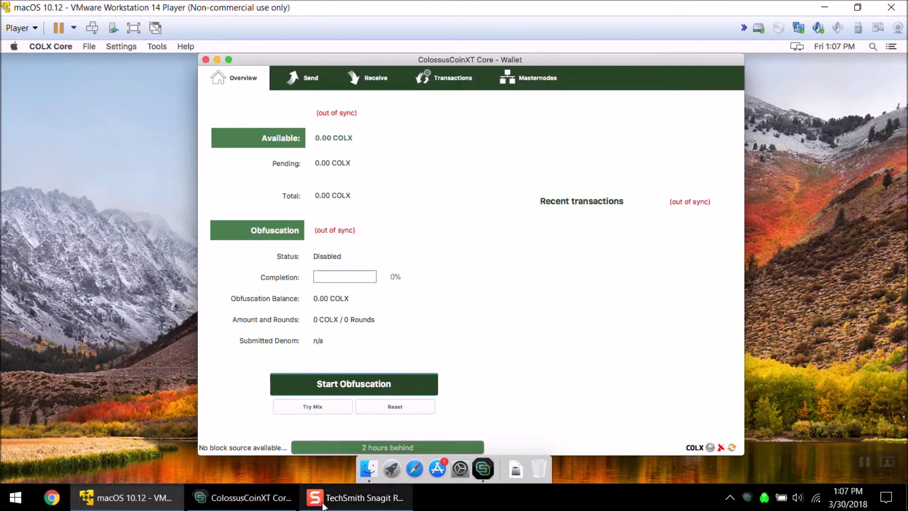
pyautogui.click(262, 497)
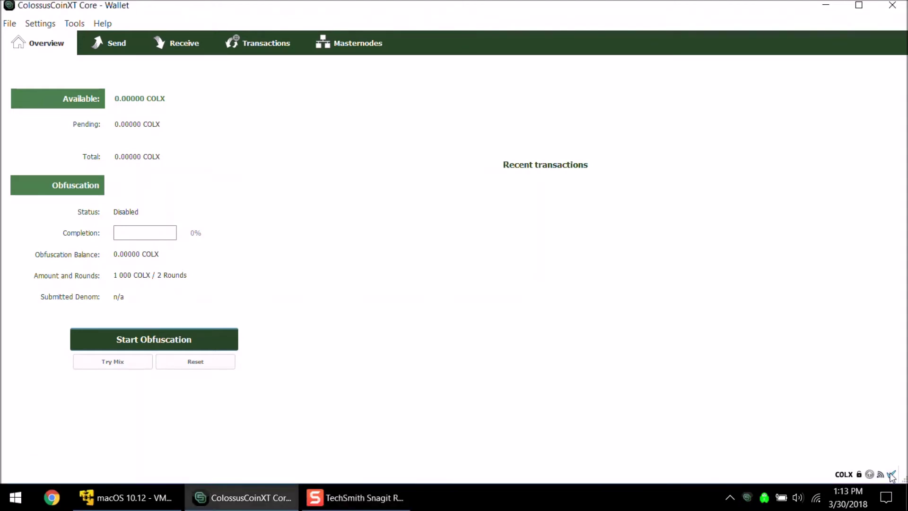
pyautogui.moveTo(891, 476)
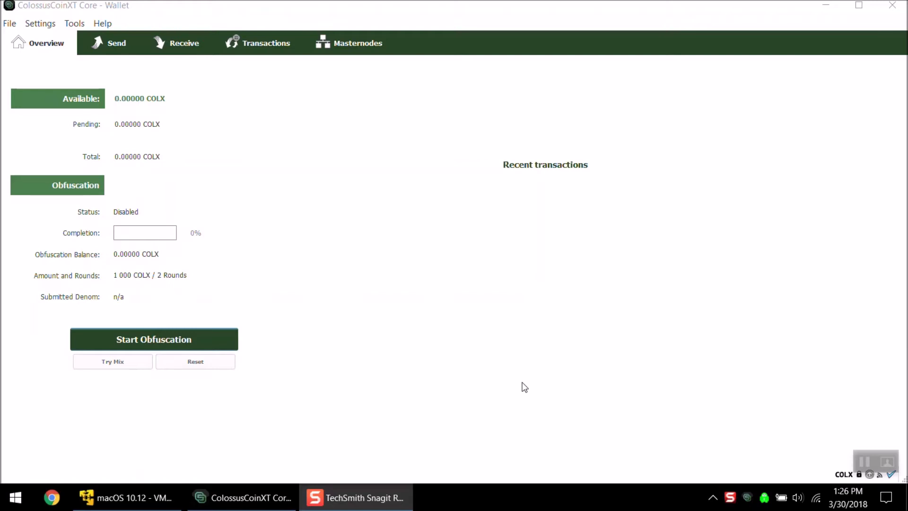
pyautogui.click(524, 387)
pyautogui.click(384, 236)
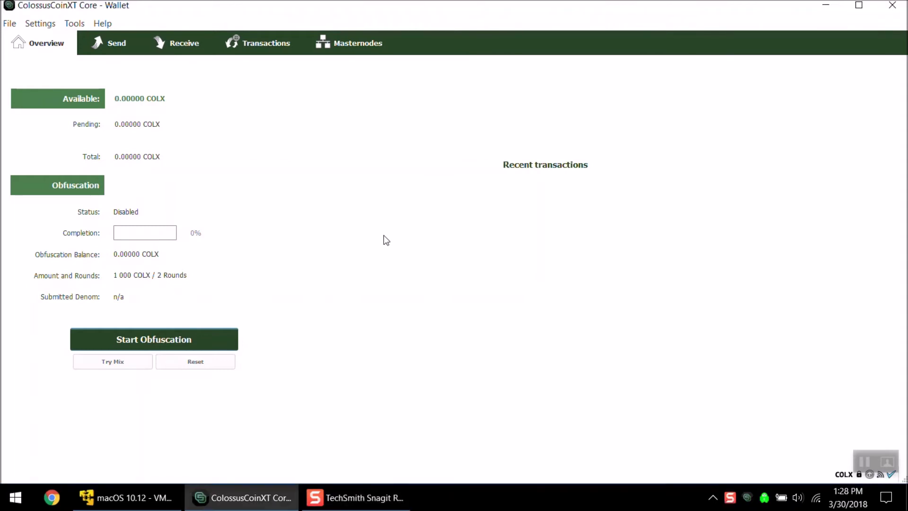
# - Open ColossusCoinXT.conf via Tools to verify staking=1, then switch to the macOS VM
pyautogui.click(74, 23)
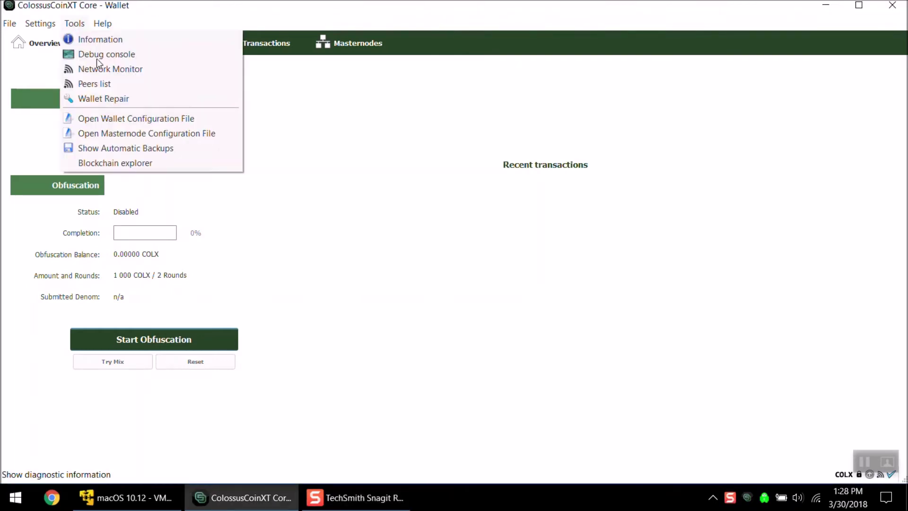
pyautogui.click(108, 118)
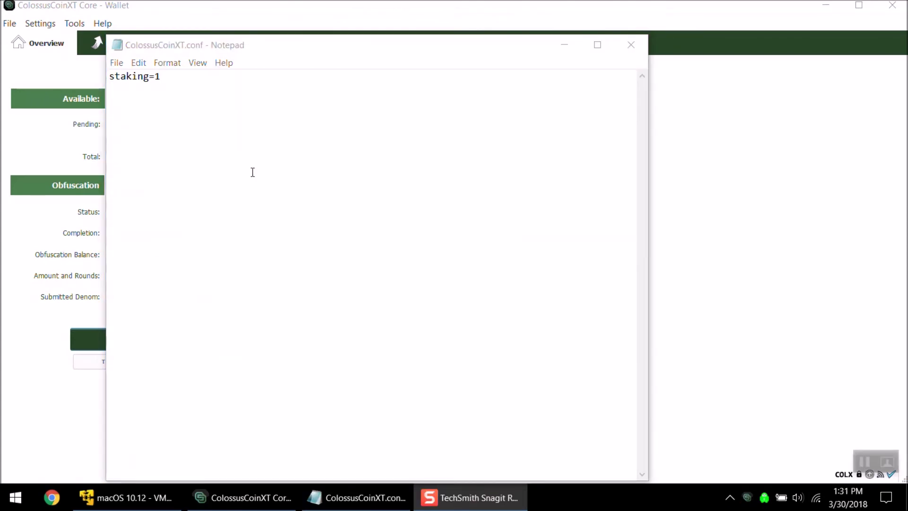
pyautogui.click(144, 499)
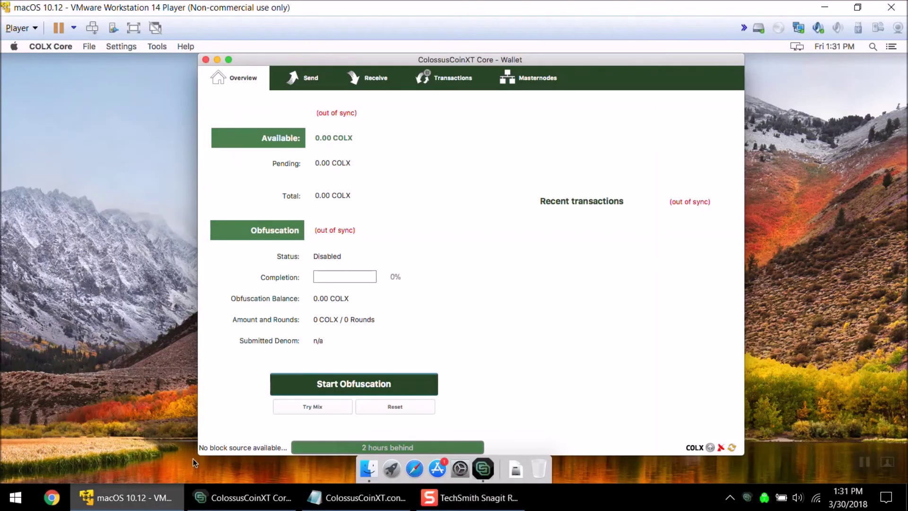
# - Open the macOS wallet's configuration file, then bring the Windows ColossusCoinXT.conf into view
pyautogui.click(159, 47)
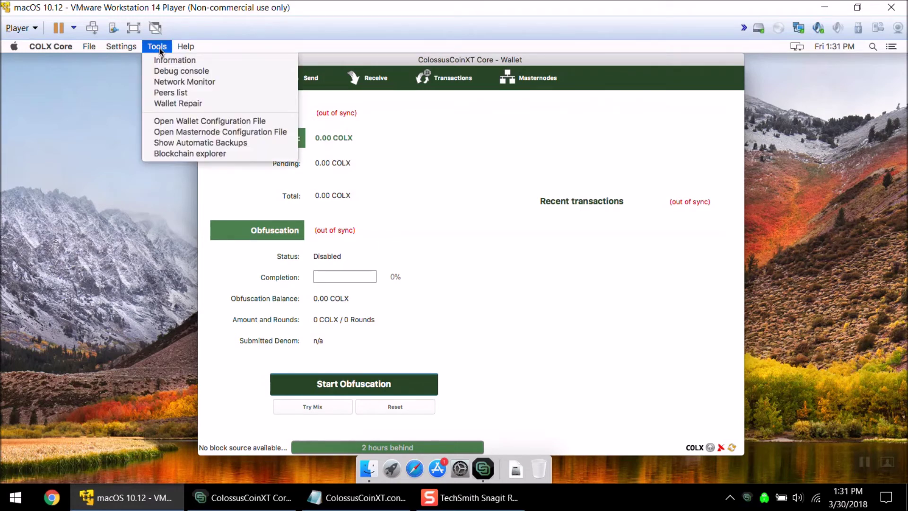
pyautogui.click(186, 122)
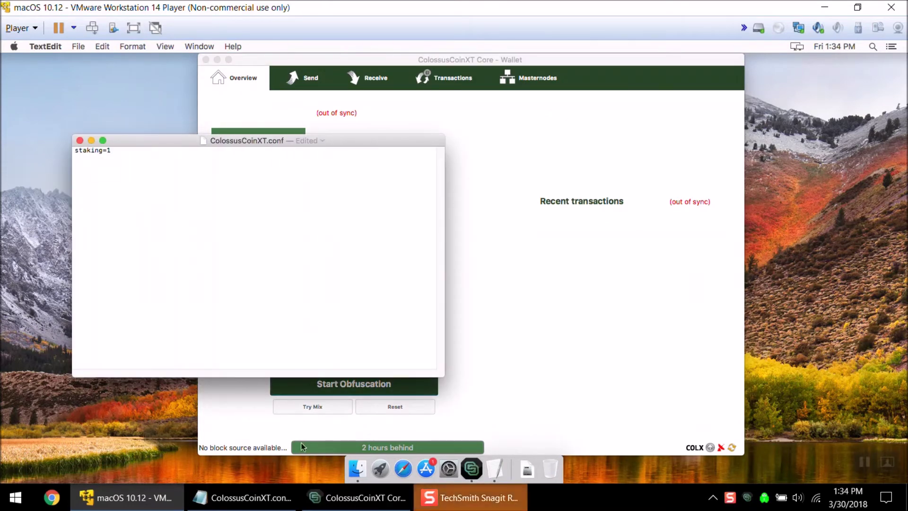
pyautogui.click(356, 498)
pyautogui.click(263, 497)
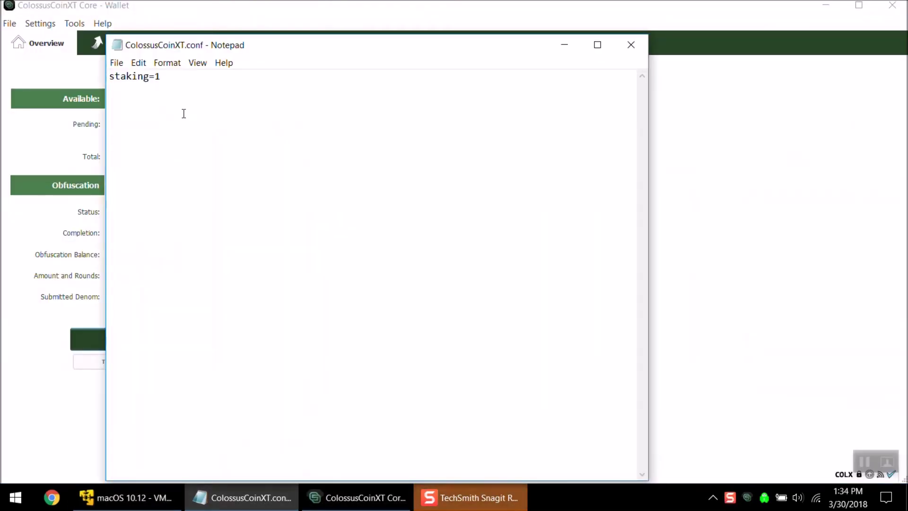
# - Highlight the staking=1 line, save ColossusCoinXT.conf and close Notepad
pyautogui.moveTo(184, 74); pyautogui.dragTo(109, 75)
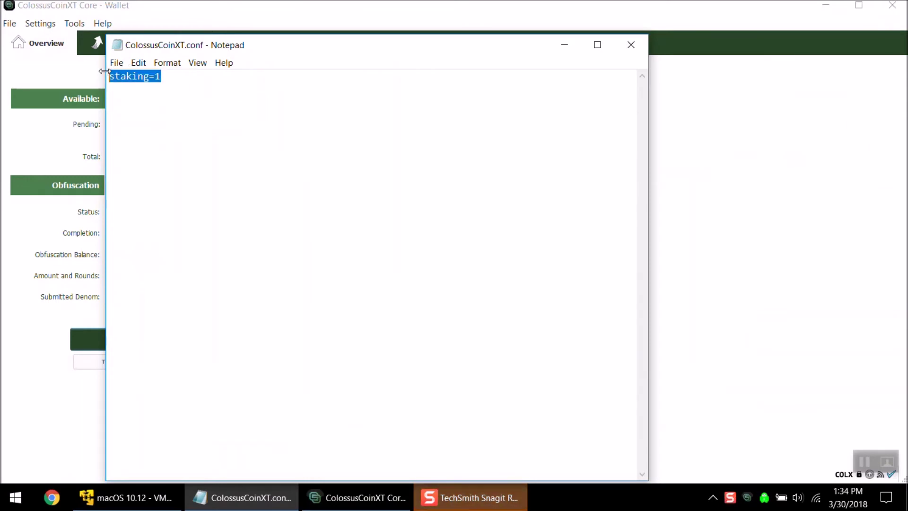
pyautogui.click(193, 93)
pyautogui.click(117, 63)
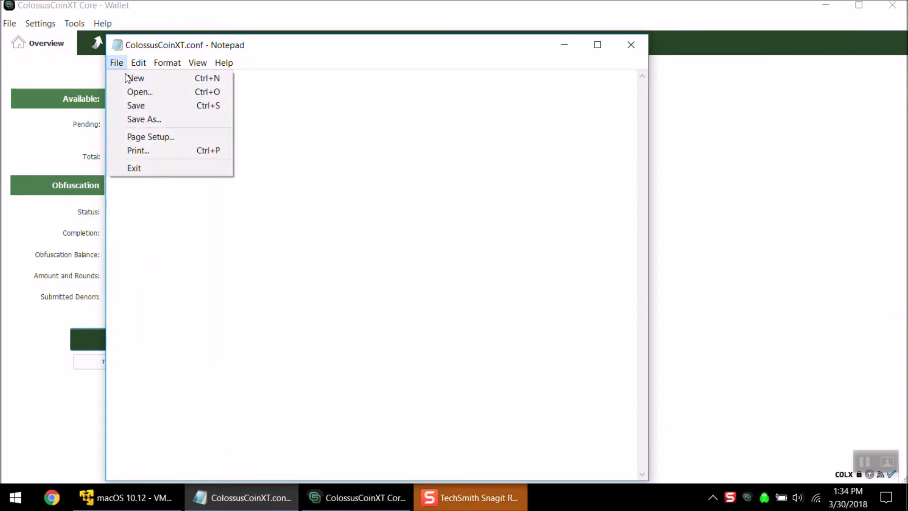
pyautogui.click(133, 106)
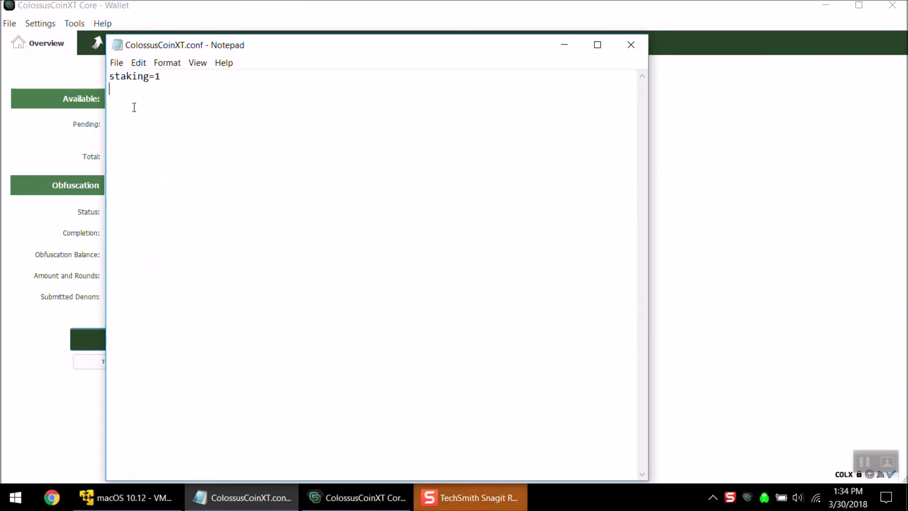
pyautogui.click(630, 45)
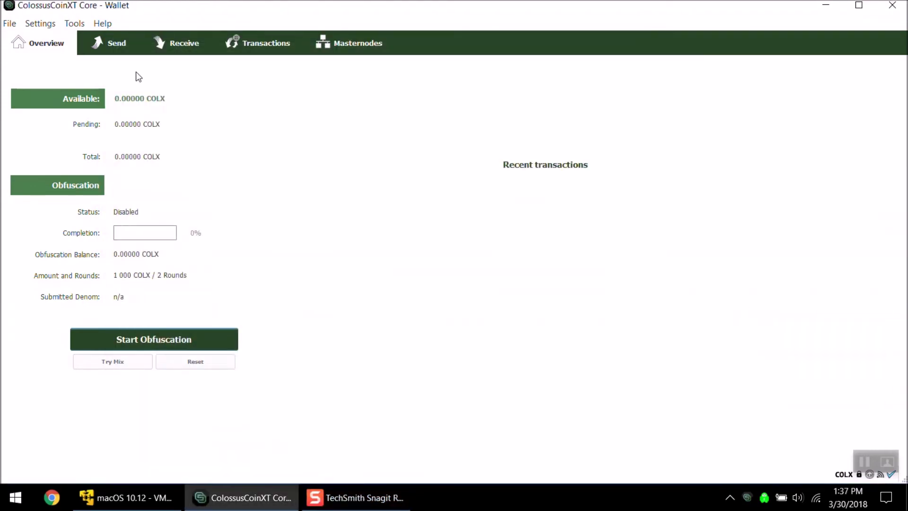
pyautogui.click(75, 23)
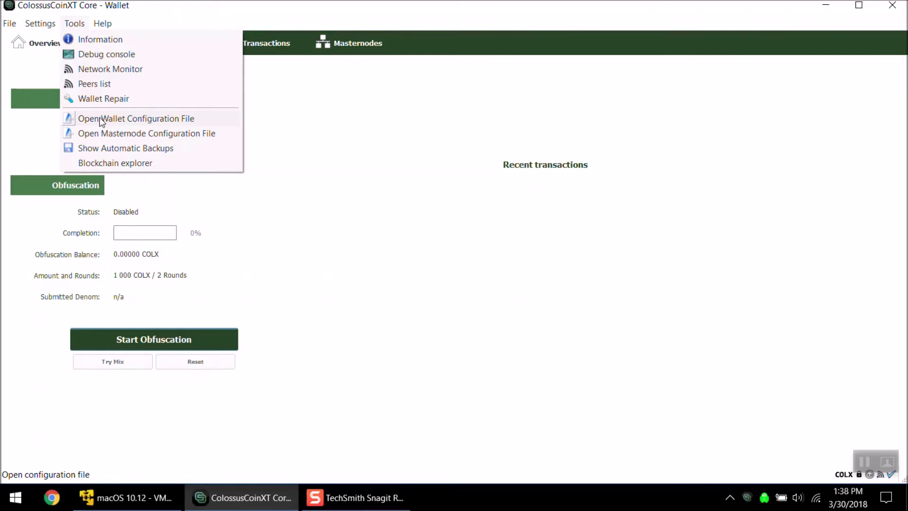
pyautogui.click(379, 129)
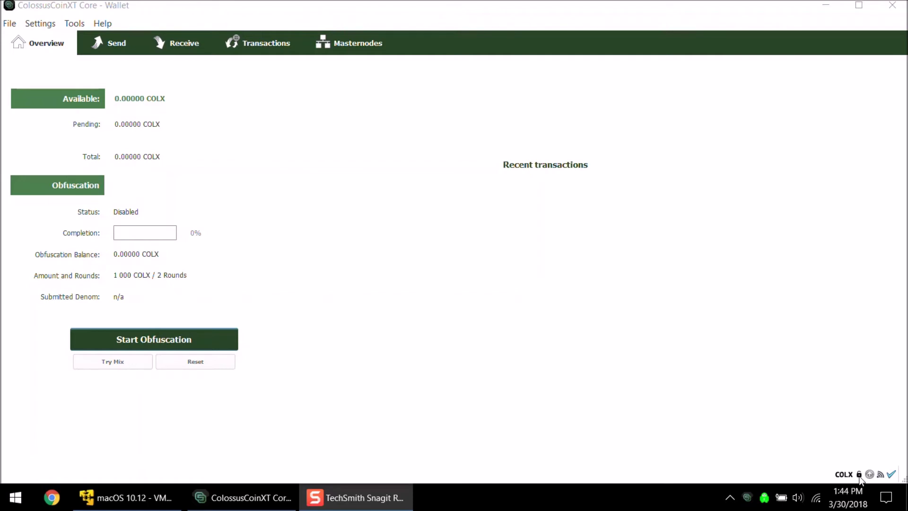
pyautogui.click(859, 478)
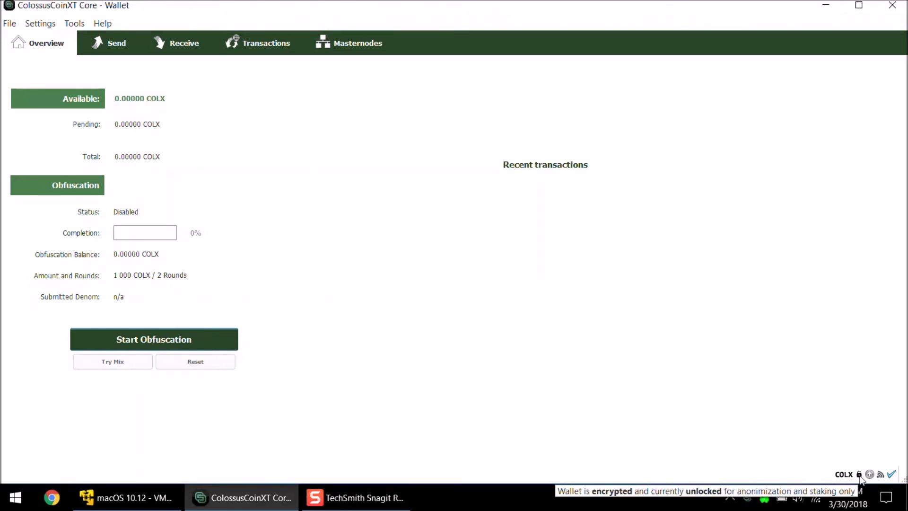
pyautogui.moveTo(892, 476)
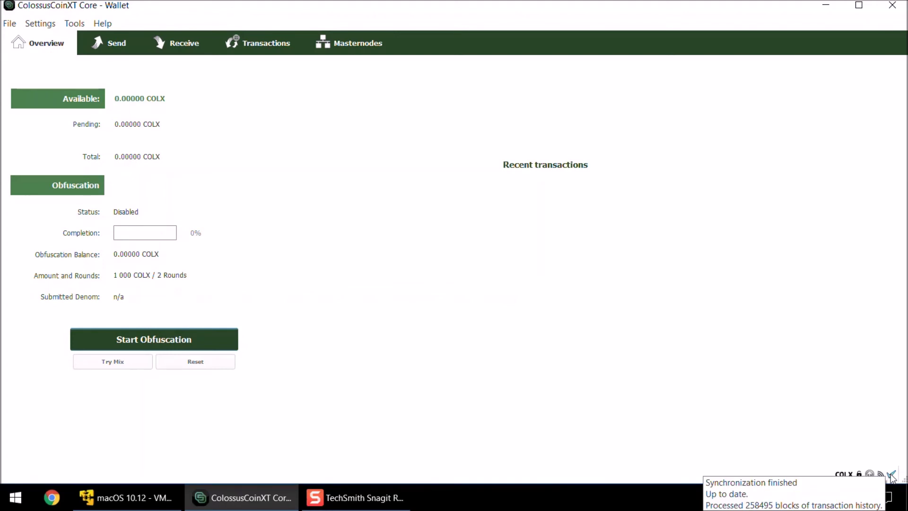
pyautogui.click(74, 24)
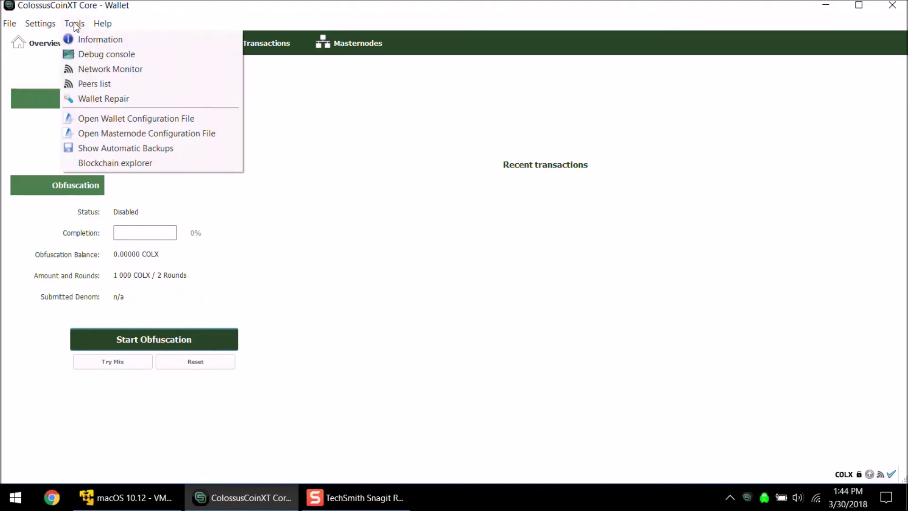
pyautogui.click(123, 120)
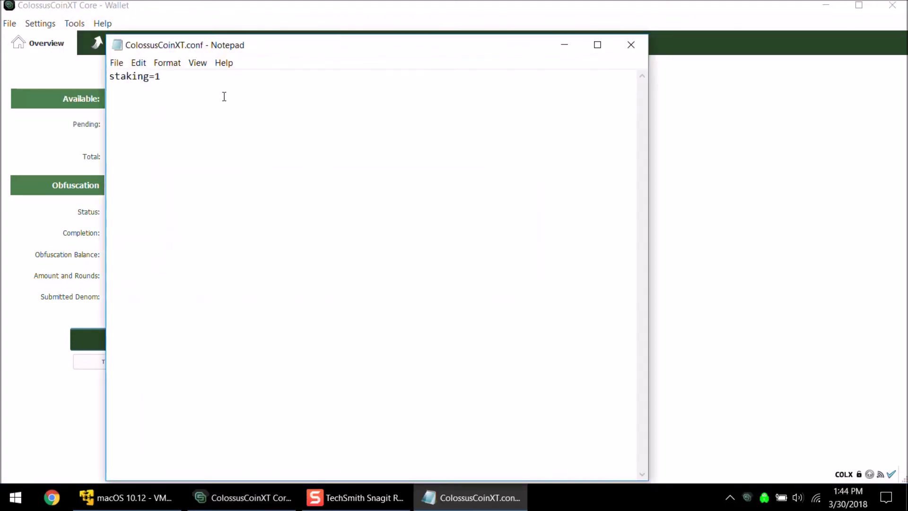
pyautogui.moveTo(209, 80); pyautogui.dragTo(98, 74)
pyautogui.click(325, 119)
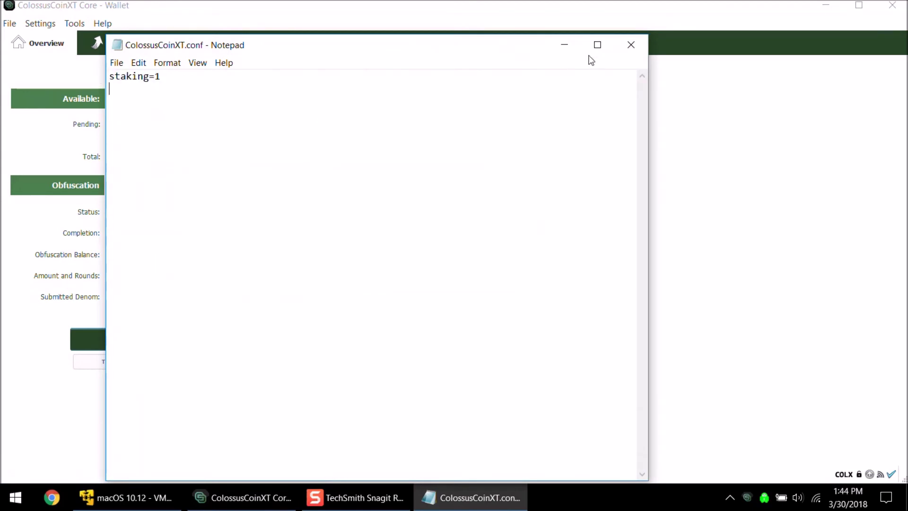
pyautogui.click(624, 48)
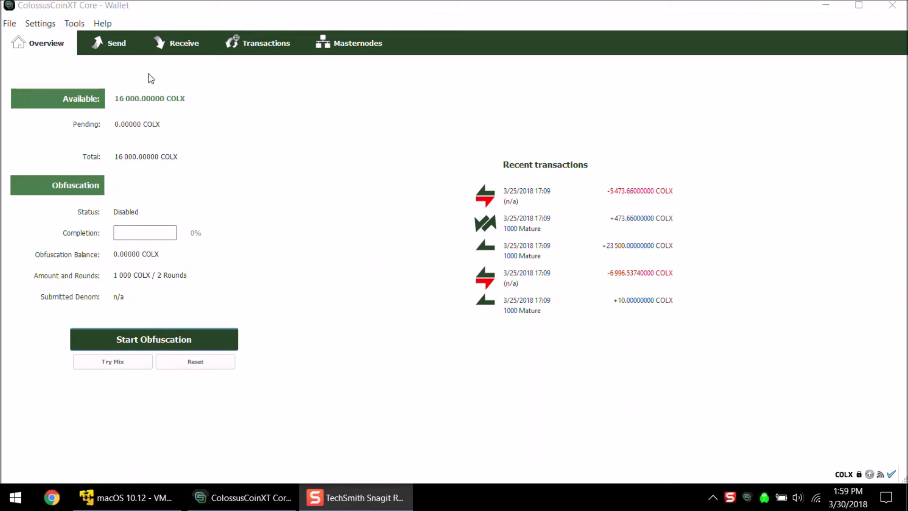
# - Tick Enable coin control features on the Options Wallet tab and apply with OK
pyautogui.click(71, 25)
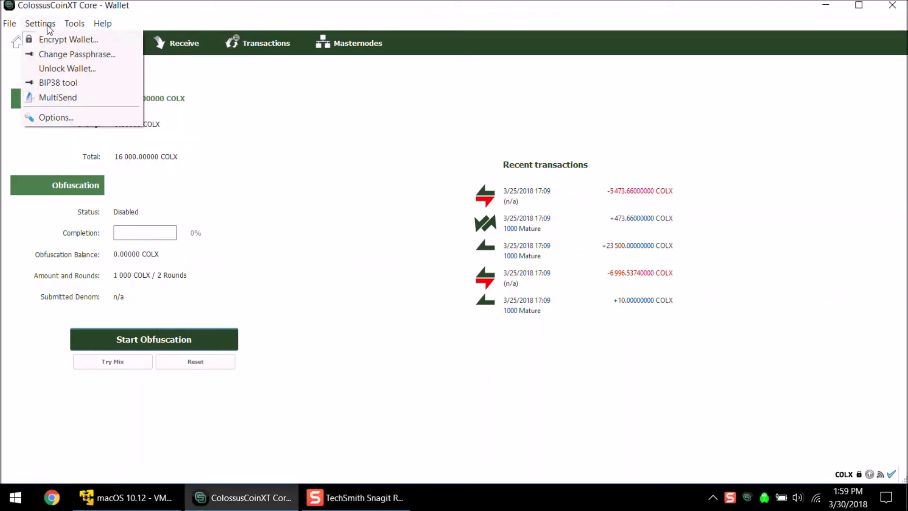
pyautogui.click(47, 121)
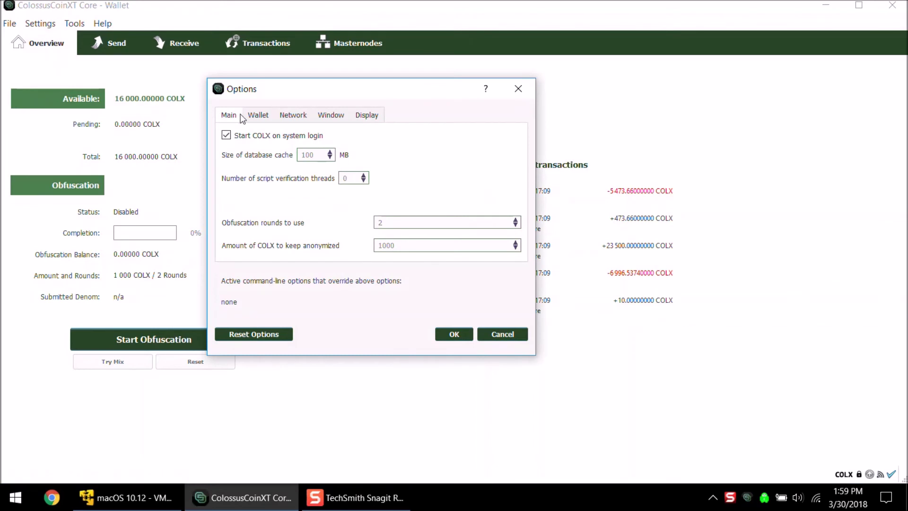
pyautogui.click(261, 116)
pyautogui.click(262, 154)
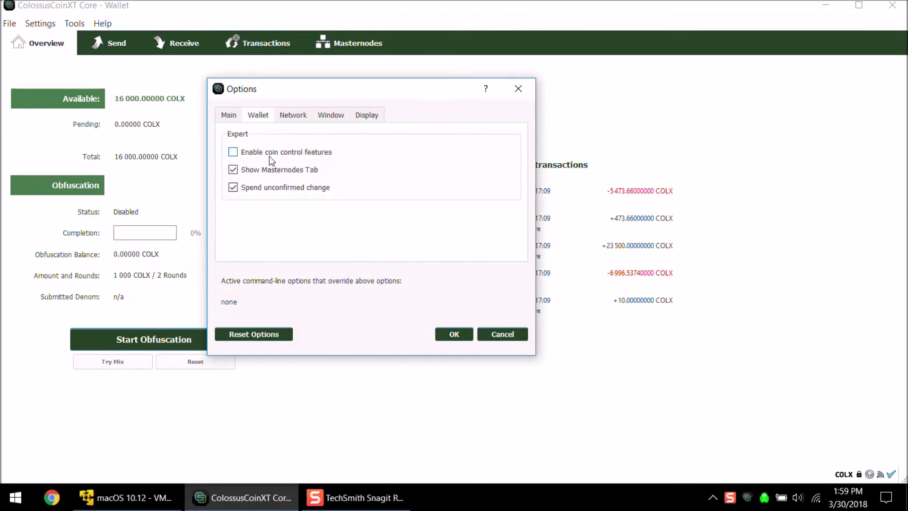
pyautogui.click(261, 154)
pyautogui.click(455, 334)
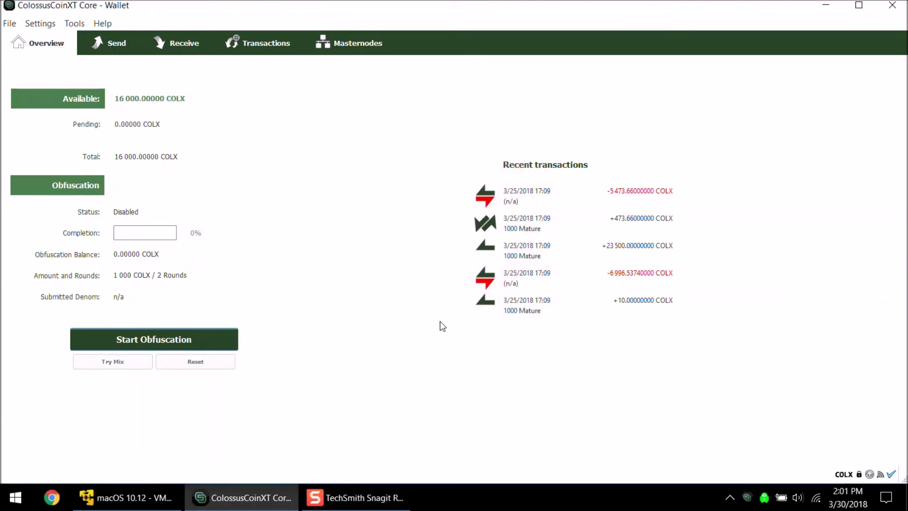
# - Enable coin control features in the macOS VM's COLX Core Preferences, then return to Windows
pyautogui.click(86, 498)
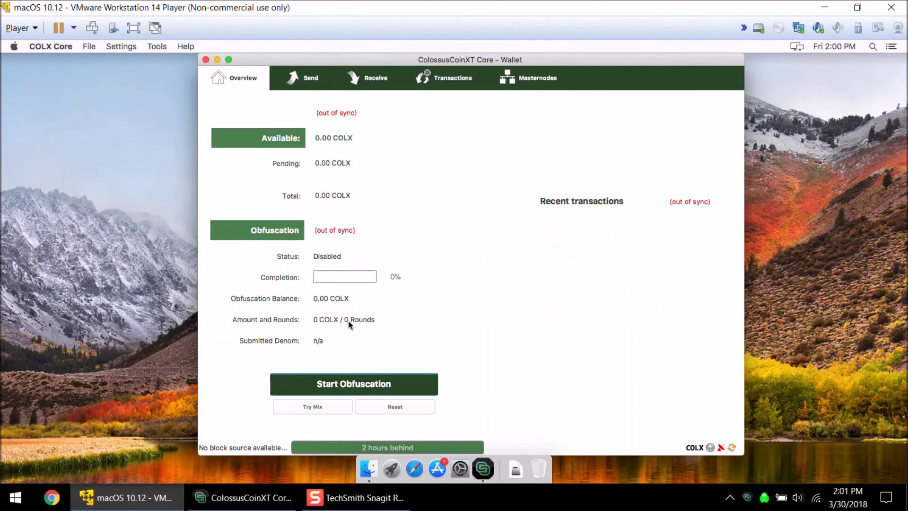
pyautogui.click(50, 47)
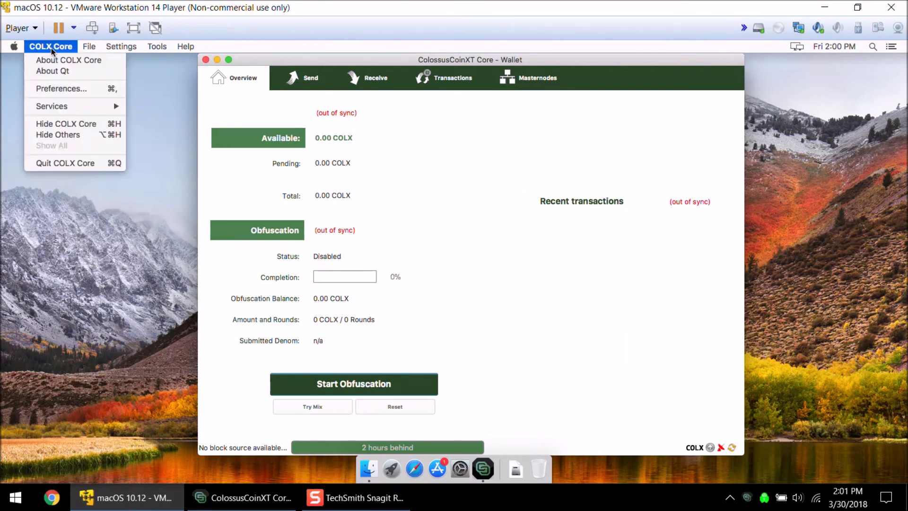
pyautogui.click(56, 89)
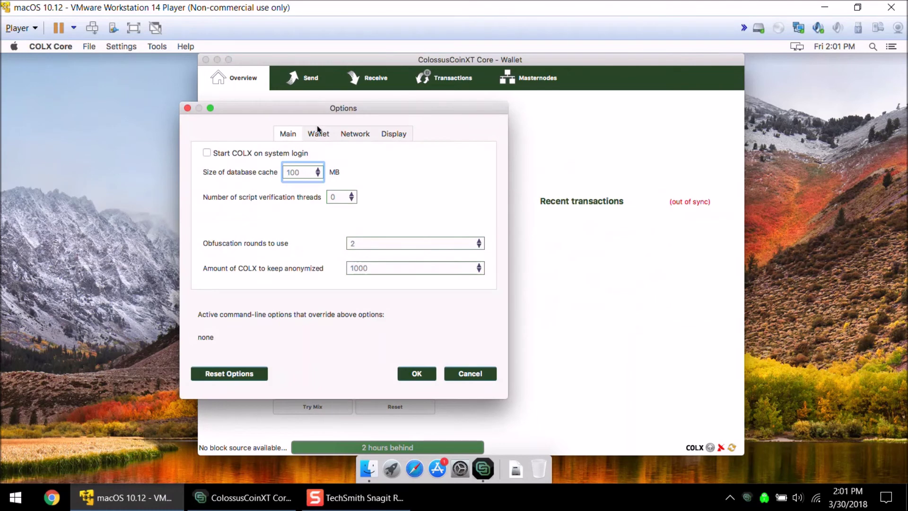
pyautogui.click(324, 137)
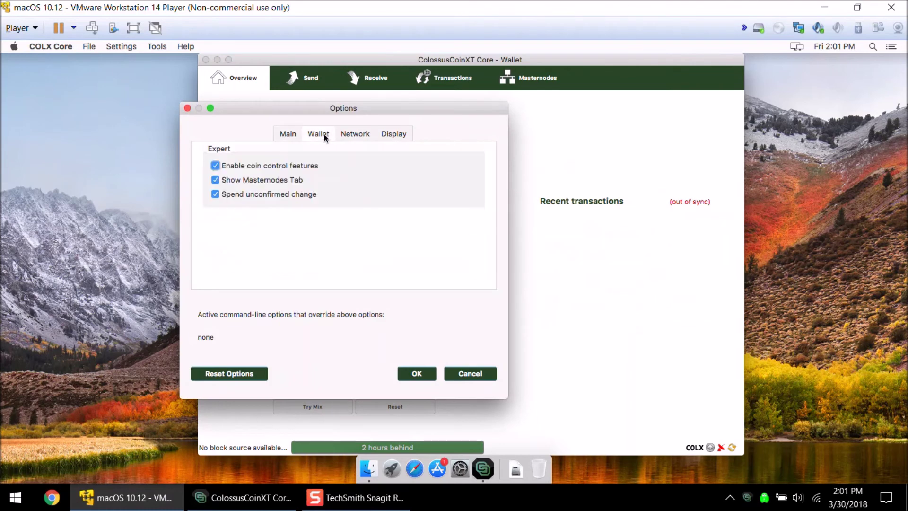
pyautogui.click(246, 167)
pyautogui.click(249, 171)
pyautogui.click(416, 374)
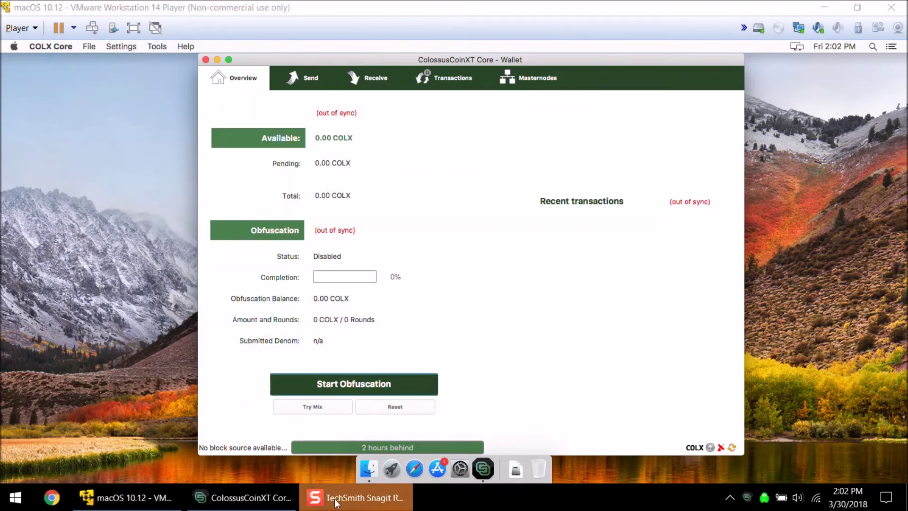
pyautogui.click(242, 497)
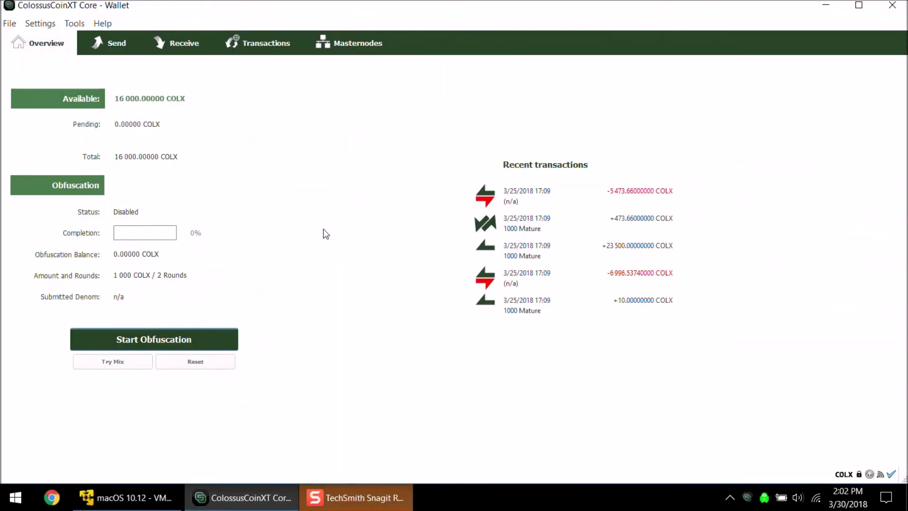
# - On the Send page, check the 1000 Mature coin's confirmations in Coin Selection, then close it
pyautogui.click(111, 42)
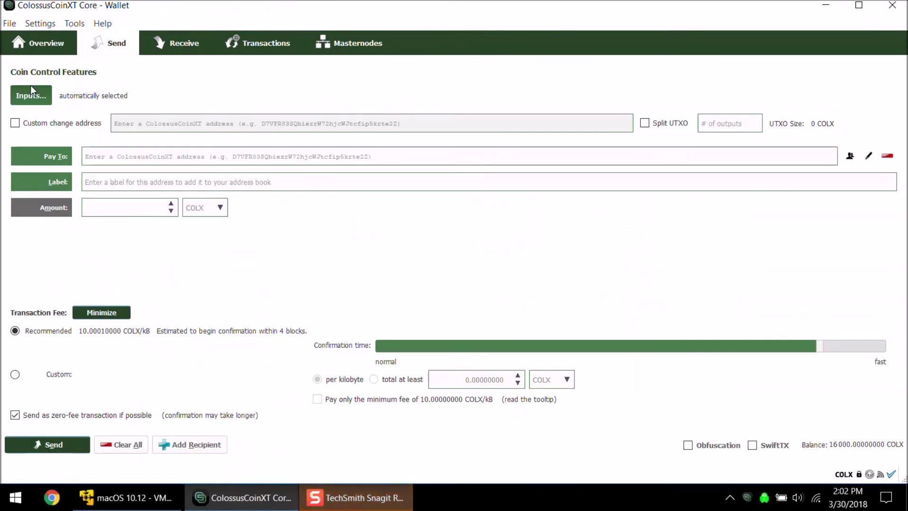
pyautogui.click(29, 96)
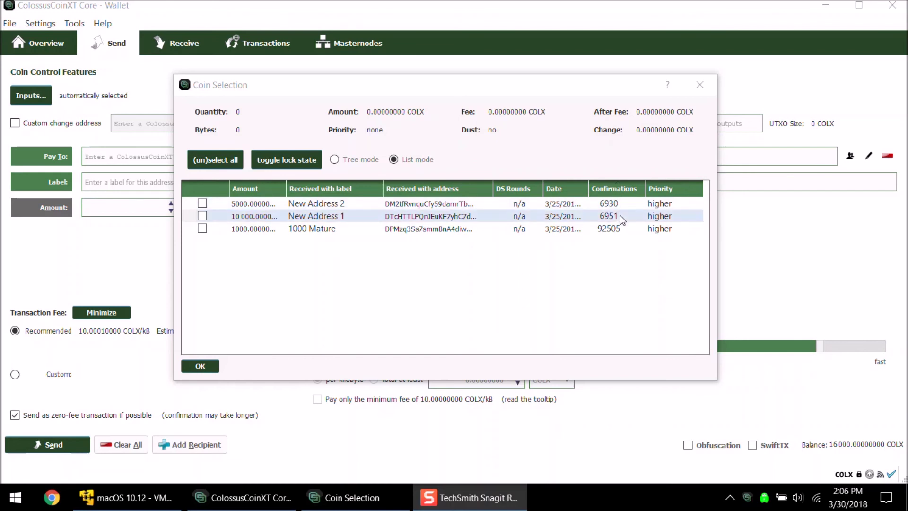
pyautogui.click(614, 230)
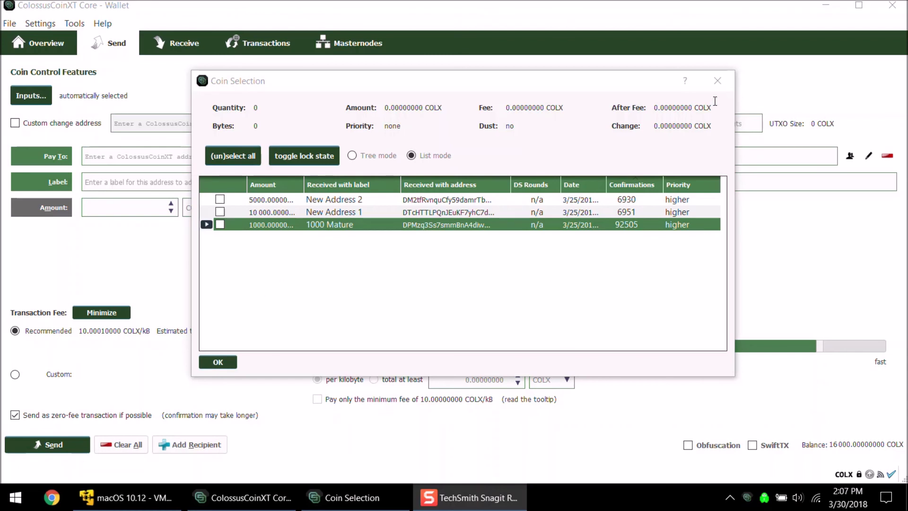
pyautogui.click(718, 83)
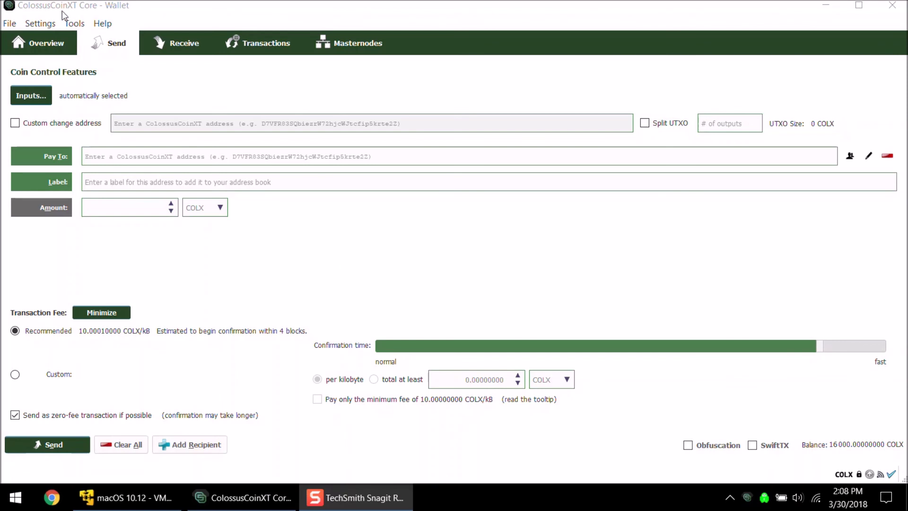
# - From Overview, unlock the wallet with its passphrase for anonymization and staking only
pyautogui.click(38, 37)
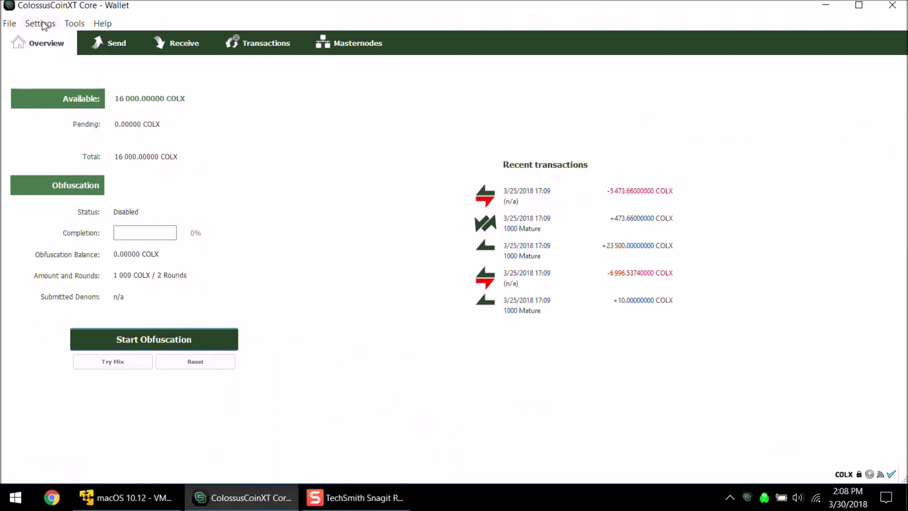
pyautogui.click(42, 24)
pyautogui.click(55, 69)
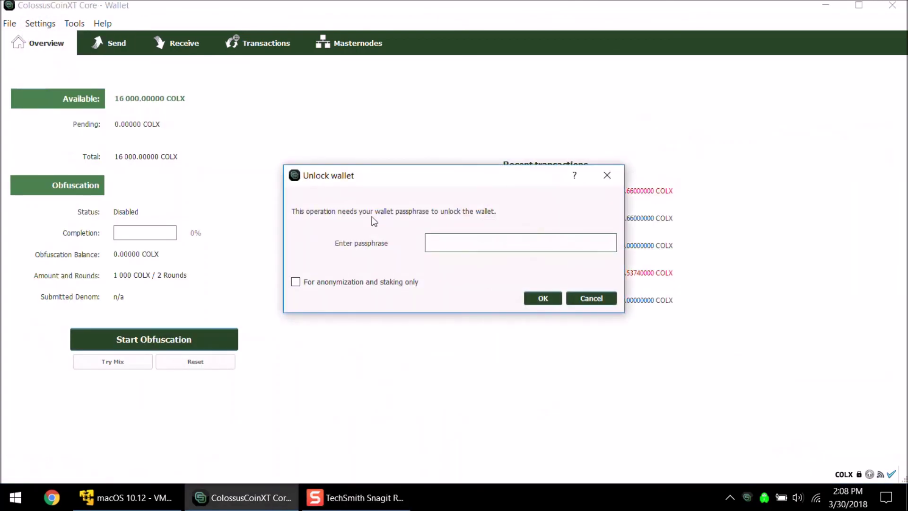
pyautogui.write('•••••••••••••')
pyautogui.click(381, 284)
pyautogui.click(542, 298)
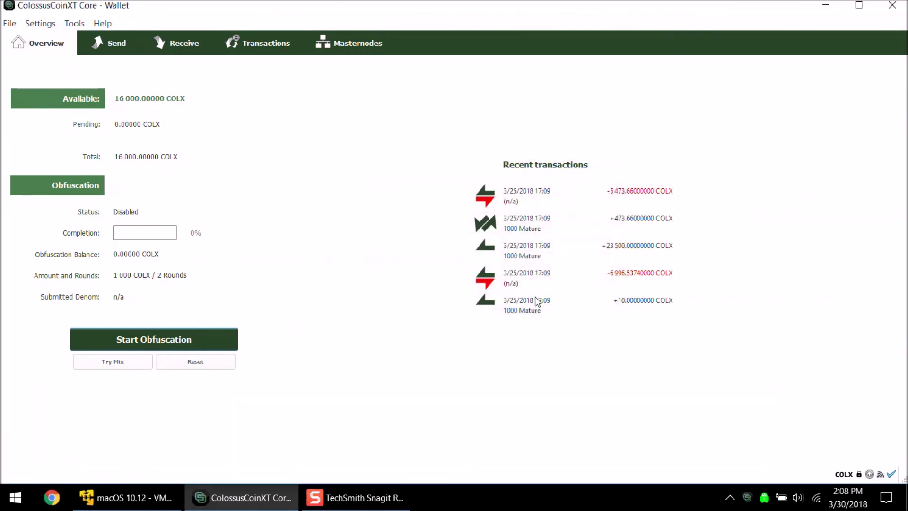